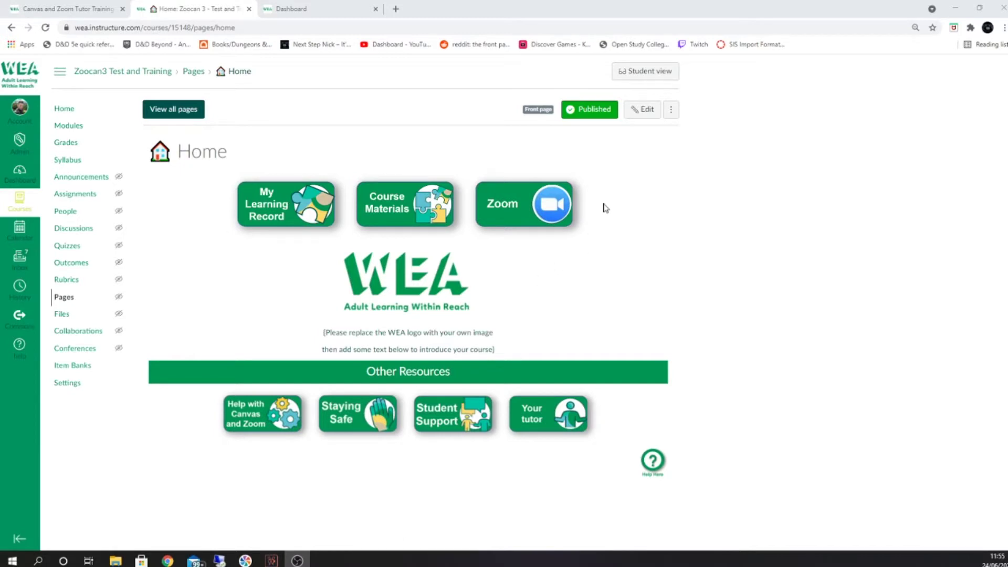
Edit the Home page and delete the WEA logo image below the top buttons.
{"action": "left_click", "coordinate": [633, 118]}
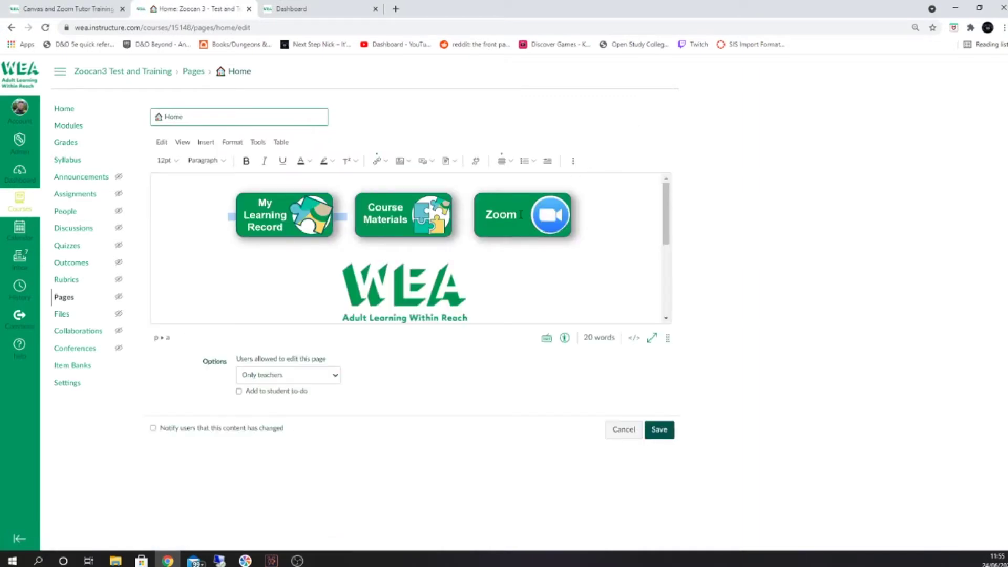
{"action": "scroll", "coordinate": [479, 266], "scroll_direction": "down", "scroll_amount": 1}
{"action": "left_click", "coordinate": [493, 257]}
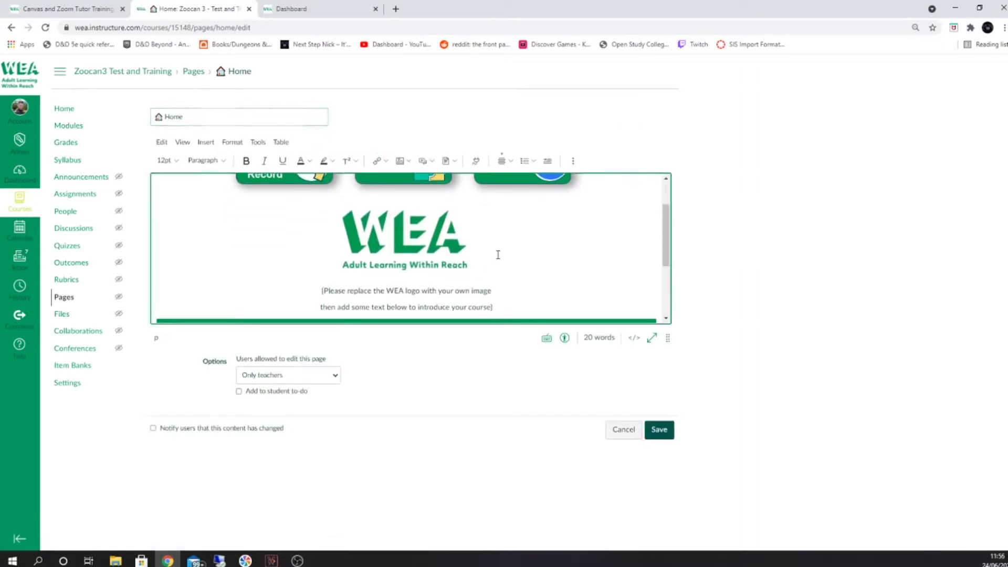
{"action": "left_click", "coordinate": [433, 253]}
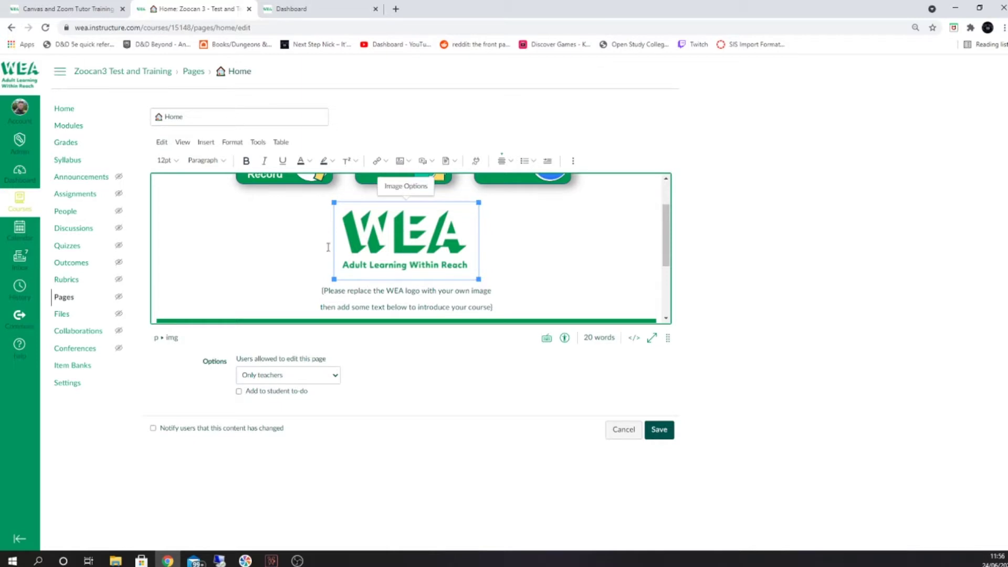
{"action": "key", "text": "Delete"}
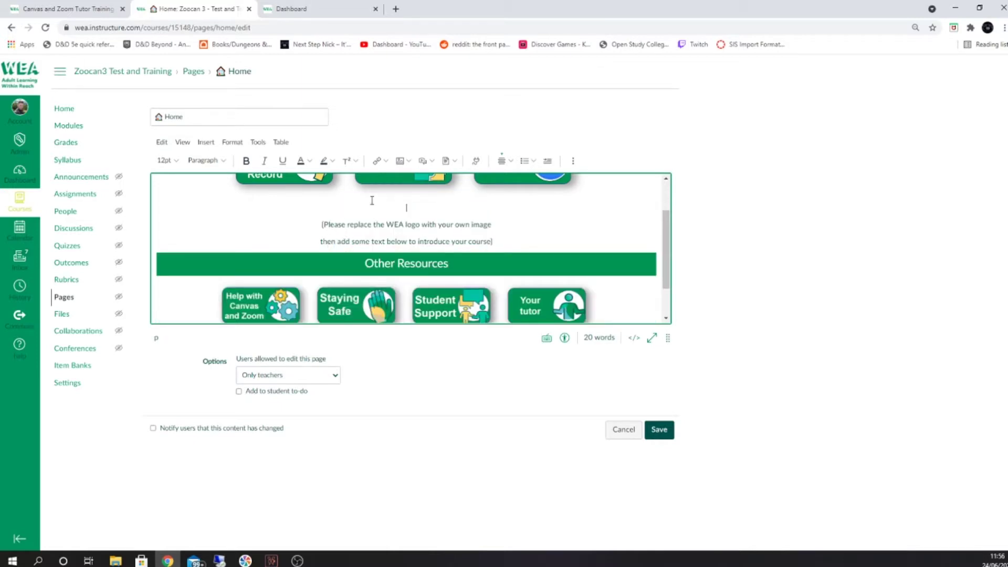
{"action": "left_click", "coordinate": [400, 161]}
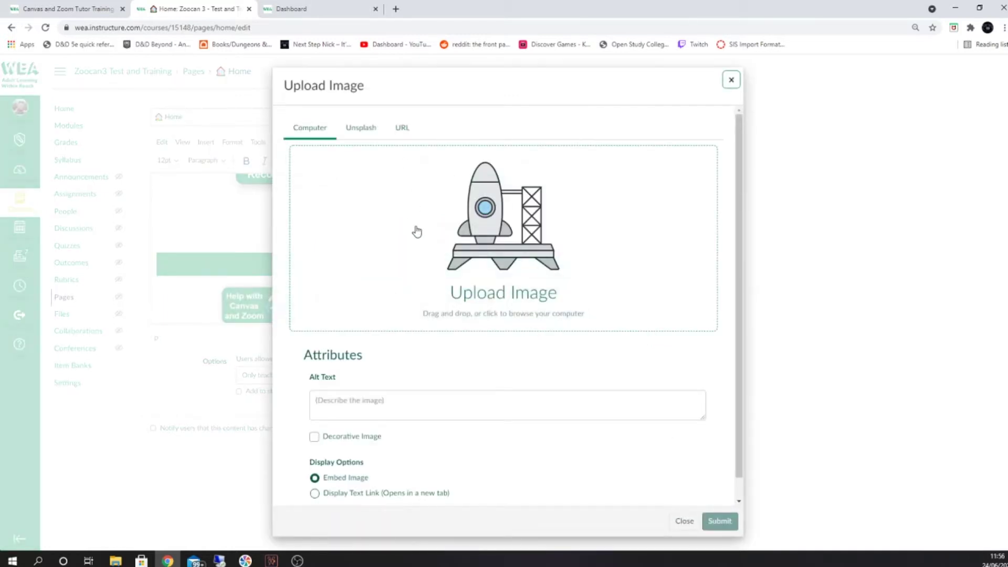
Search Unsplash for 'paris' and insert the photo of a Paris bridge at dusk.
{"action": "left_click", "coordinate": [371, 129]}
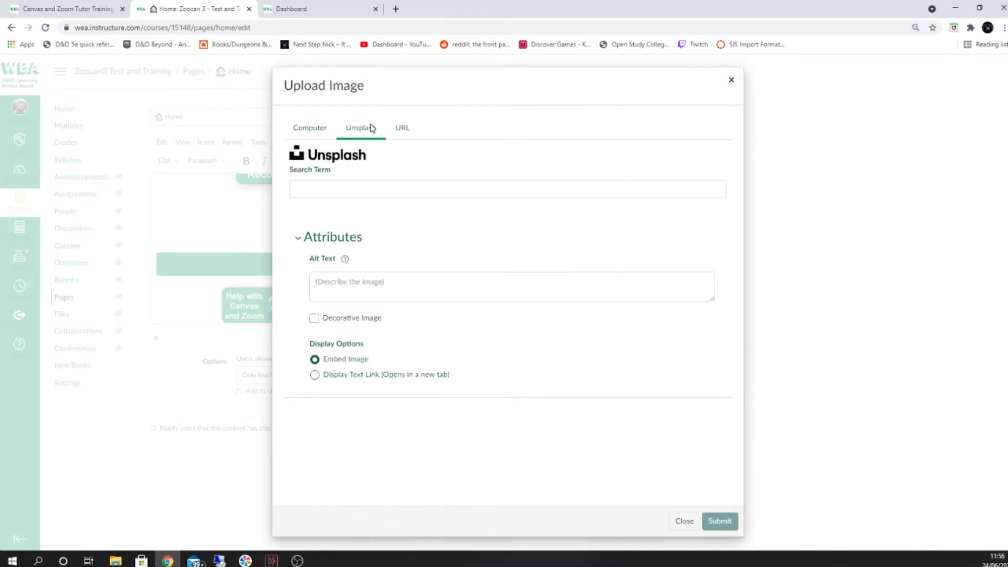
{"action": "left_click", "coordinate": [409, 135]}
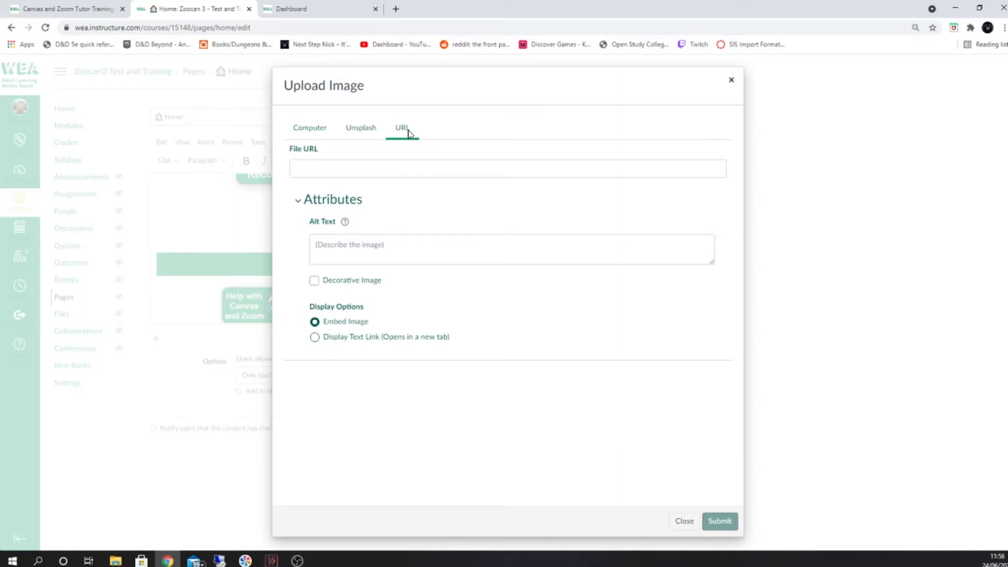
{"action": "left_click", "coordinate": [363, 131]}
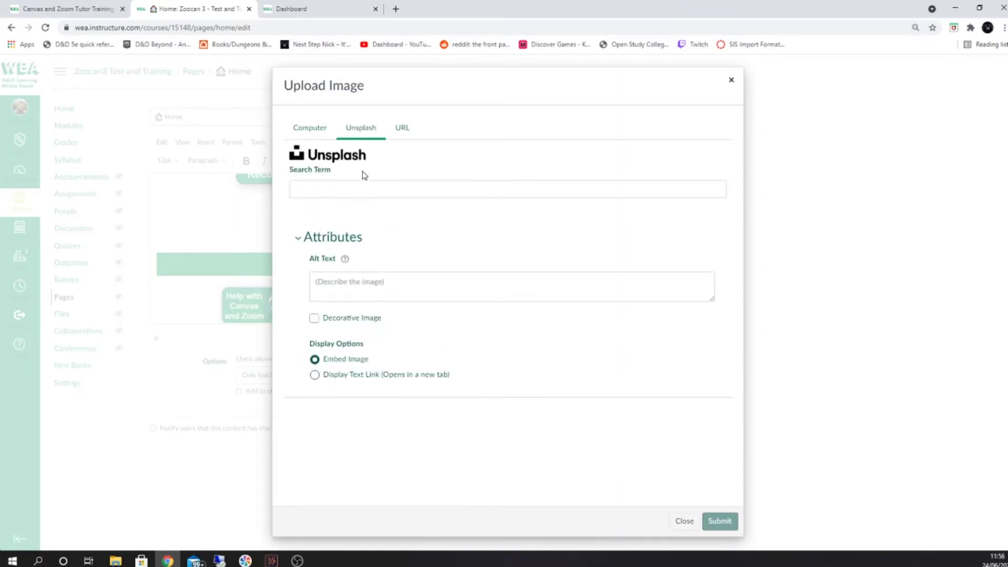
{"action": "left_click", "coordinate": [362, 182]}
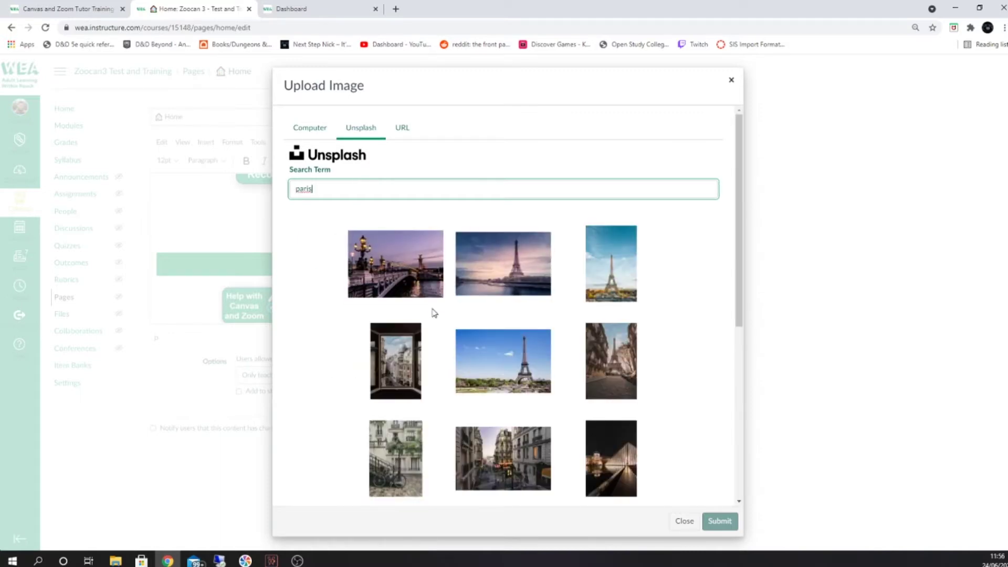
{"action": "scroll", "coordinate": [432, 313], "scroll_direction": "down", "scroll_amount": 3}
{"action": "scroll", "coordinate": [434, 313], "scroll_direction": "down", "scroll_amount": 2}
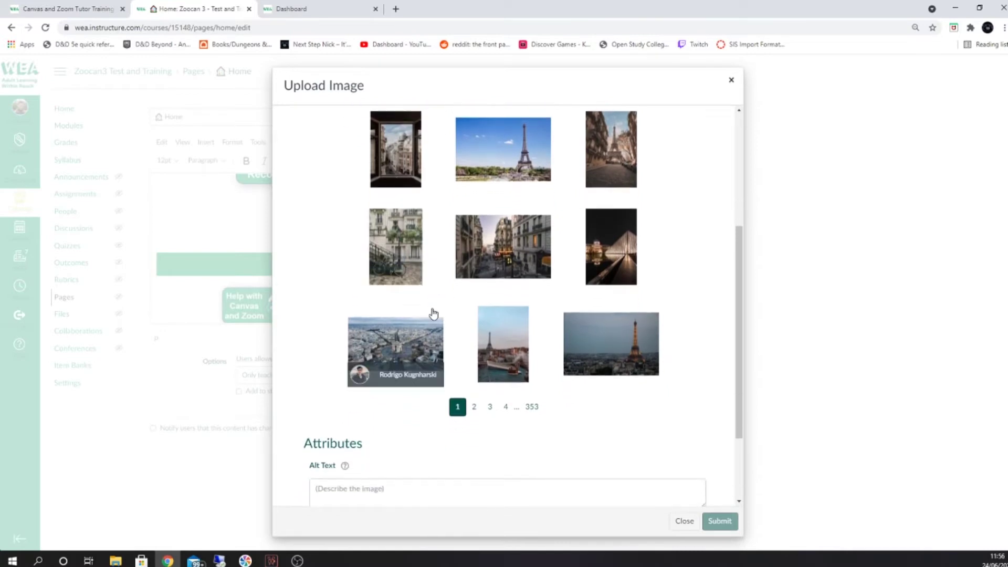
{"action": "scroll", "coordinate": [433, 313], "scroll_direction": "up", "scroll_amount": 2}
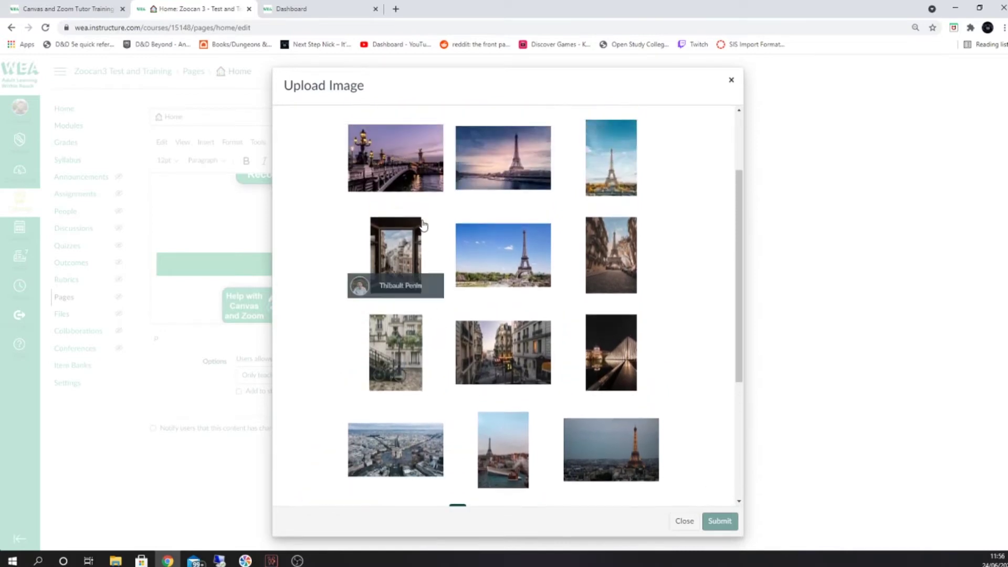
{"action": "left_click", "coordinate": [411, 148]}
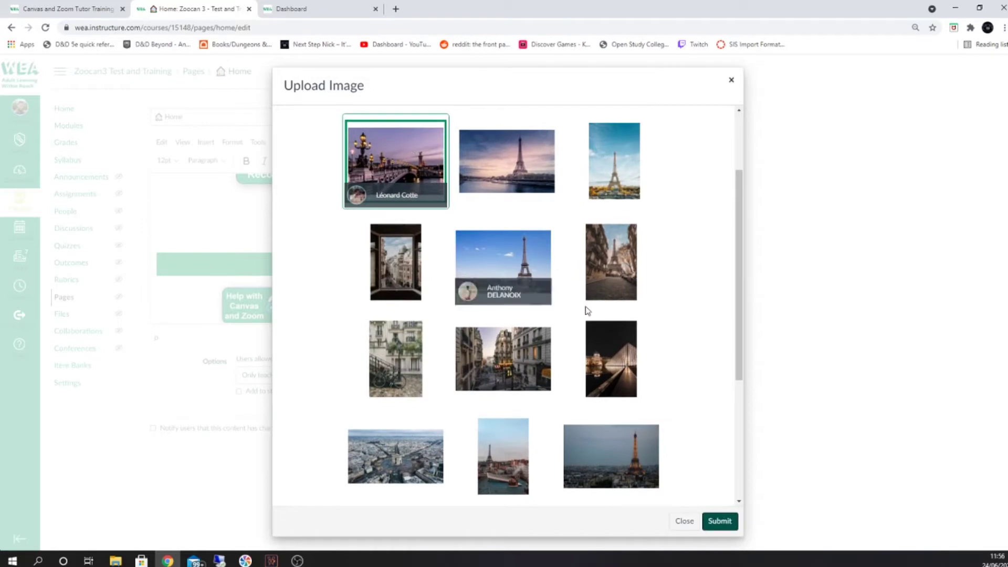
{"action": "left_click", "coordinate": [719, 521]}
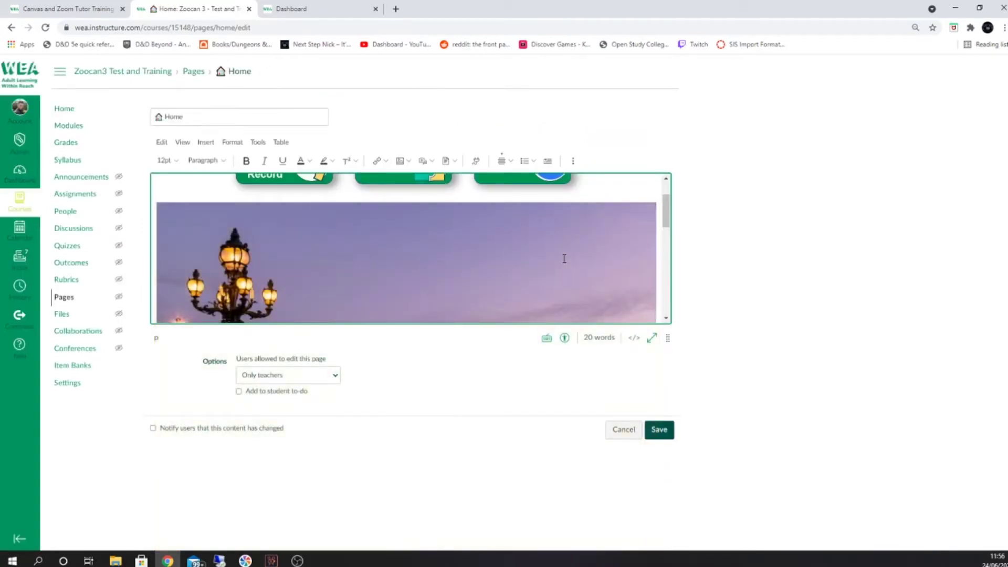
Resize the inserted bridge photo down to 485 × 343 pixels.
{"action": "left_click", "coordinate": [564, 259]}
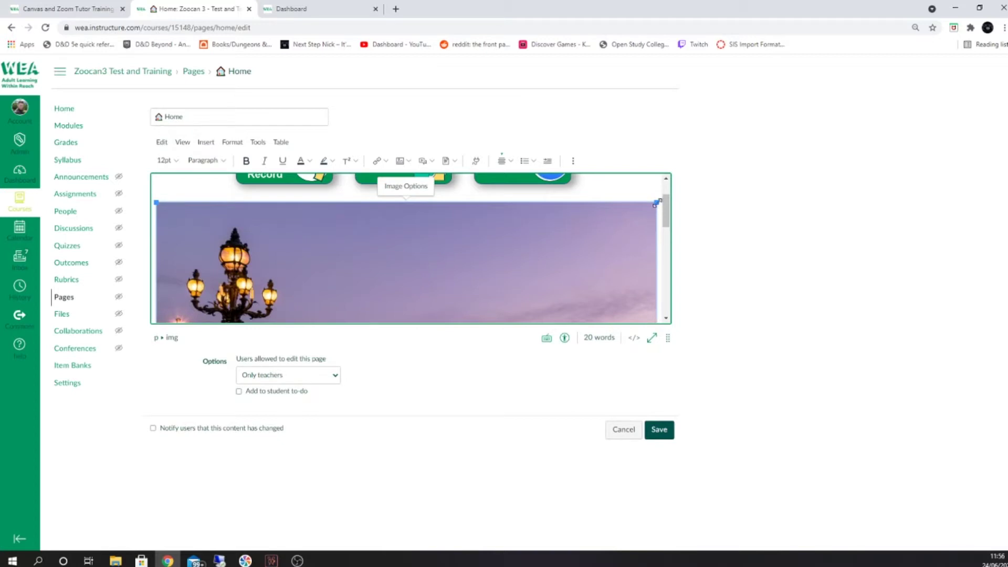
{"action": "left_click_drag", "start_coordinate": [656, 203], "coordinate": [360, 261]}
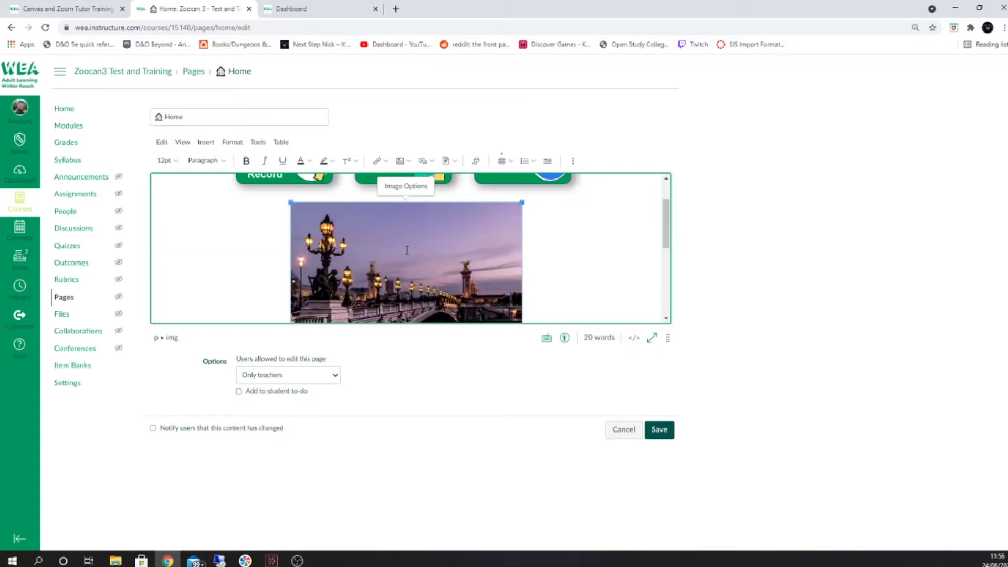
{"action": "left_click", "coordinate": [408, 187]}
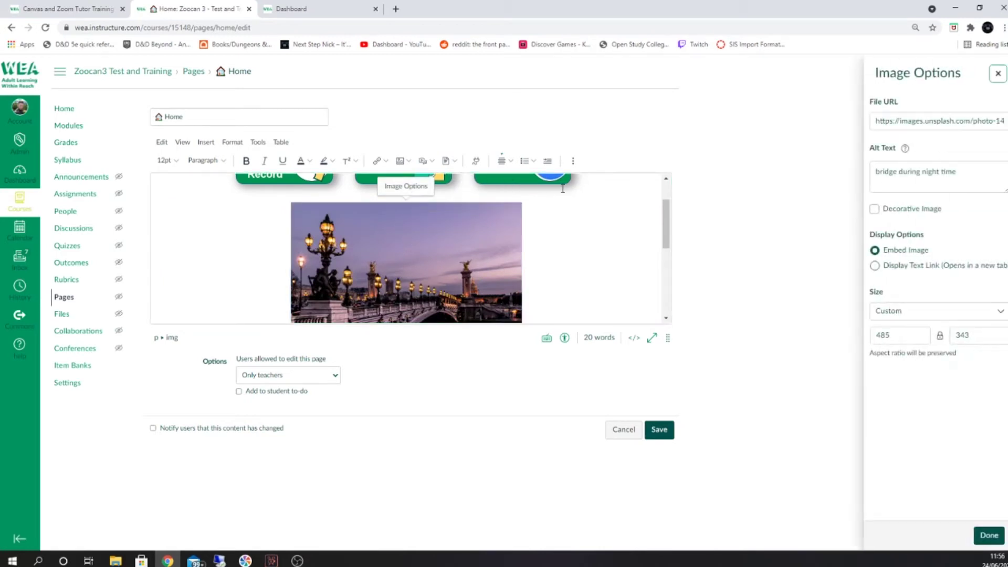
Set the bridge photo to 400 × 283, keeping alt text 'bridge during night time'.
{"action": "left_click", "coordinate": [901, 337]}
{"action": "left_click_drag", "start_coordinate": [902, 338], "coordinate": [872, 344]}
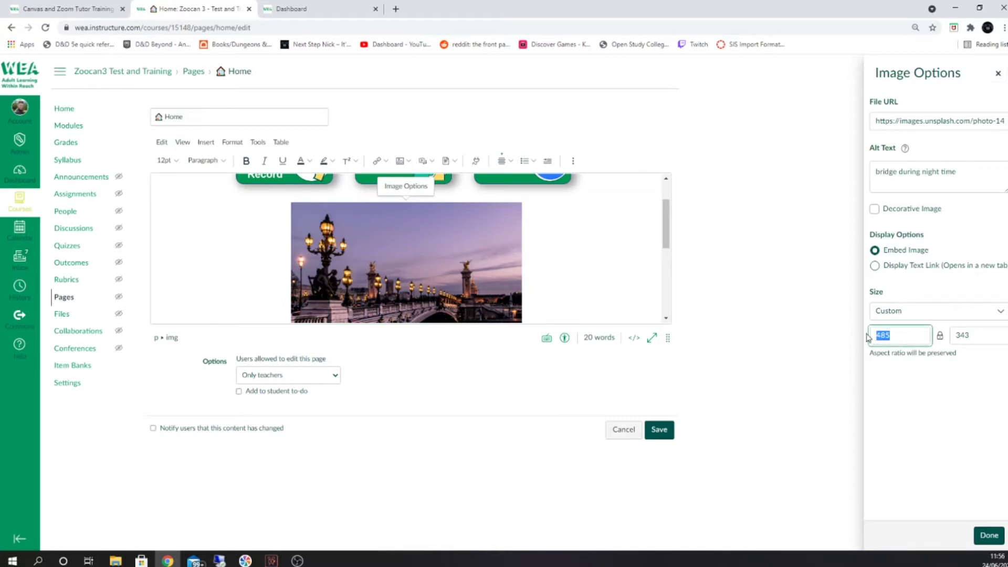
{"action": "type", "text": "400"}
{"action": "mouse_move", "coordinate": [968, 179]}
{"action": "left_mouse_down"}
{"action": "mouse_move", "coordinate": [874, 178]}
{"action": "mouse_move", "coordinate": [969, 178]}
{"action": "left_mouse_up"}
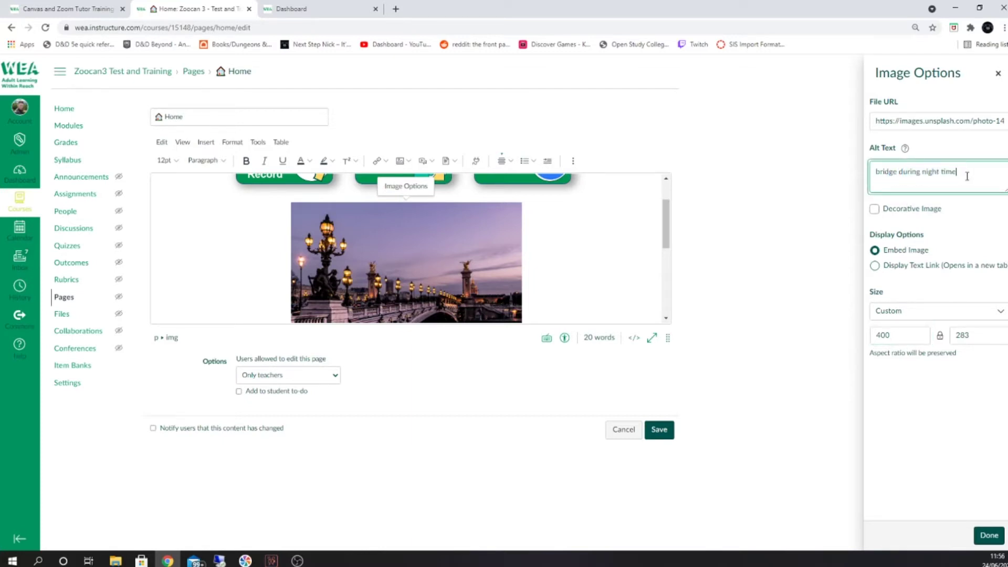
{"action": "left_click", "coordinate": [920, 449]}
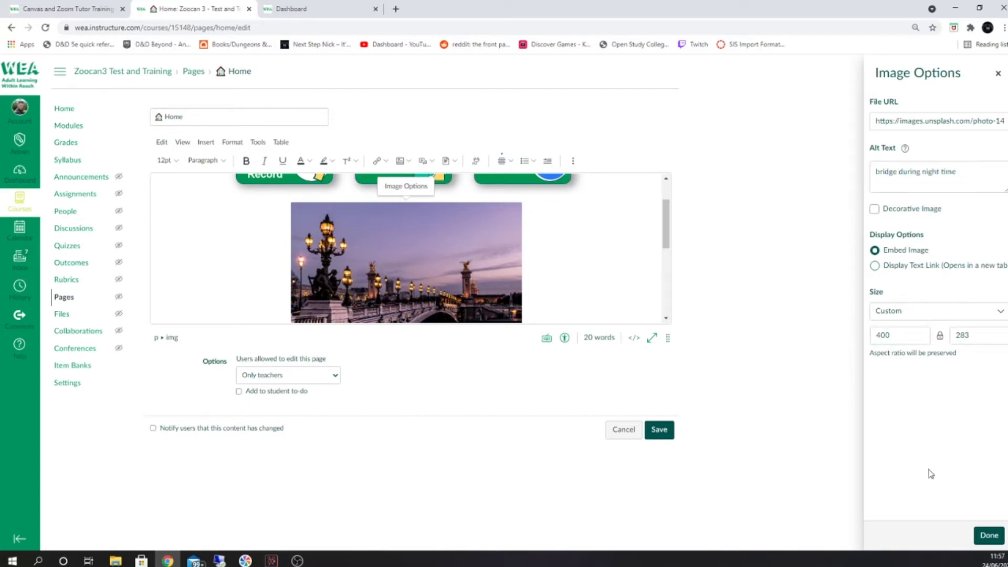
{"action": "left_click", "coordinate": [989, 537]}
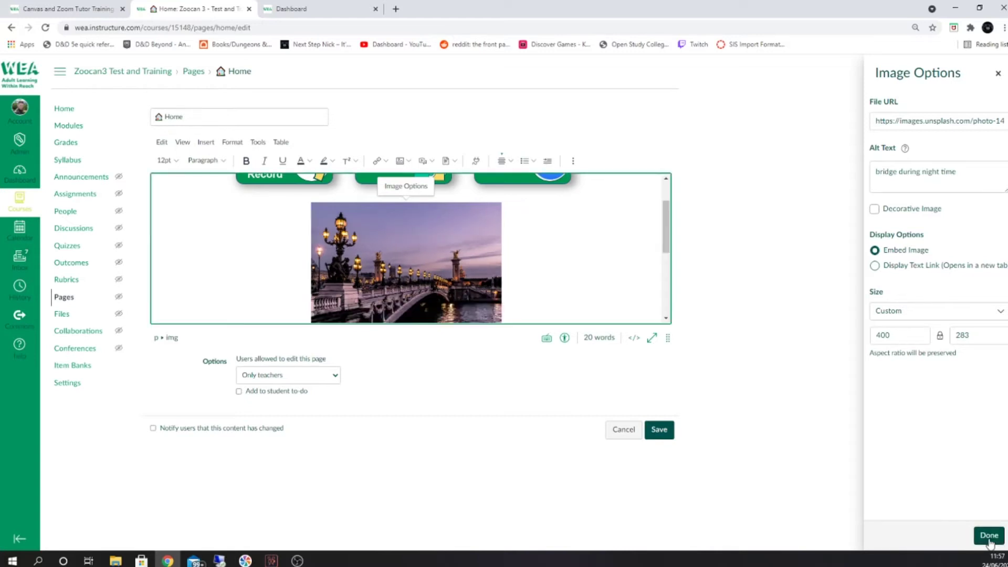
Replace the placeholder with 'Welcome to this course on Alexandre Dumas, the writer of The Count of Monte Cristo' and save.
{"action": "scroll", "coordinate": [539, 273], "scroll_direction": "down", "scroll_amount": 3}
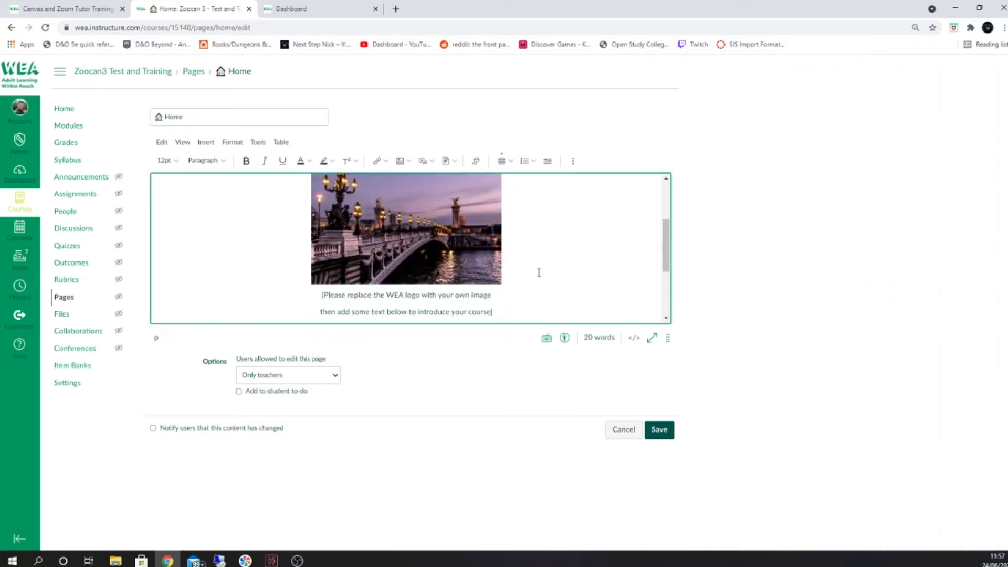
{"action": "left_click_drag", "start_coordinate": [501, 257], "coordinate": [326, 237]}
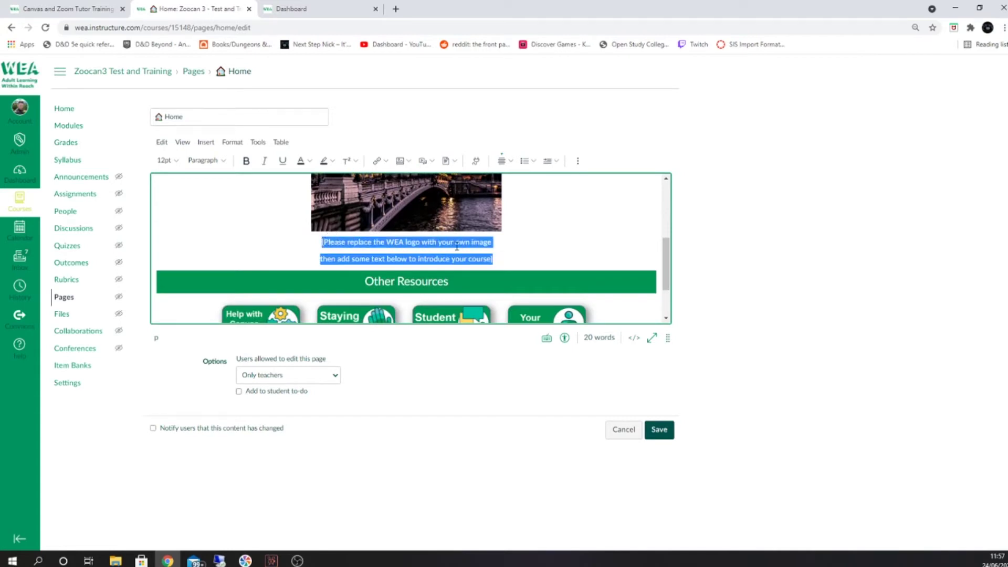
{"action": "type", "text": "Welcome to th"}
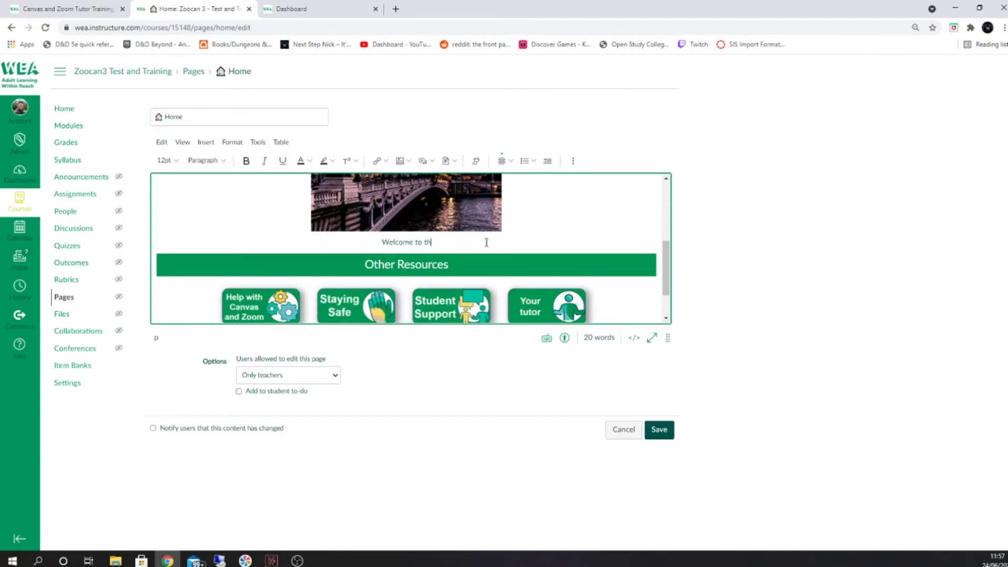
{"action": "type", "text": "is course on Ale"}
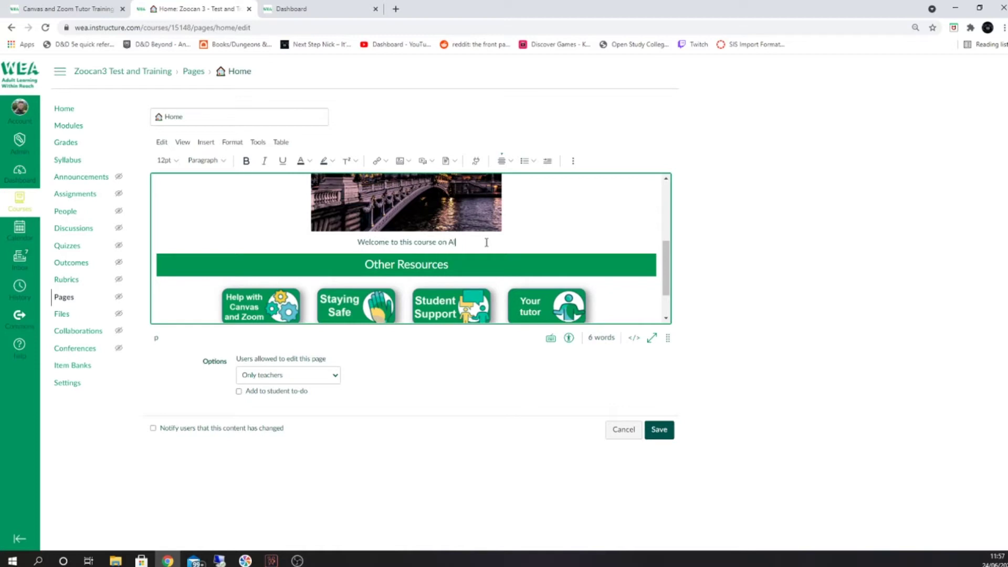
{"action": "type", "text": "xandre Dumas, th"}
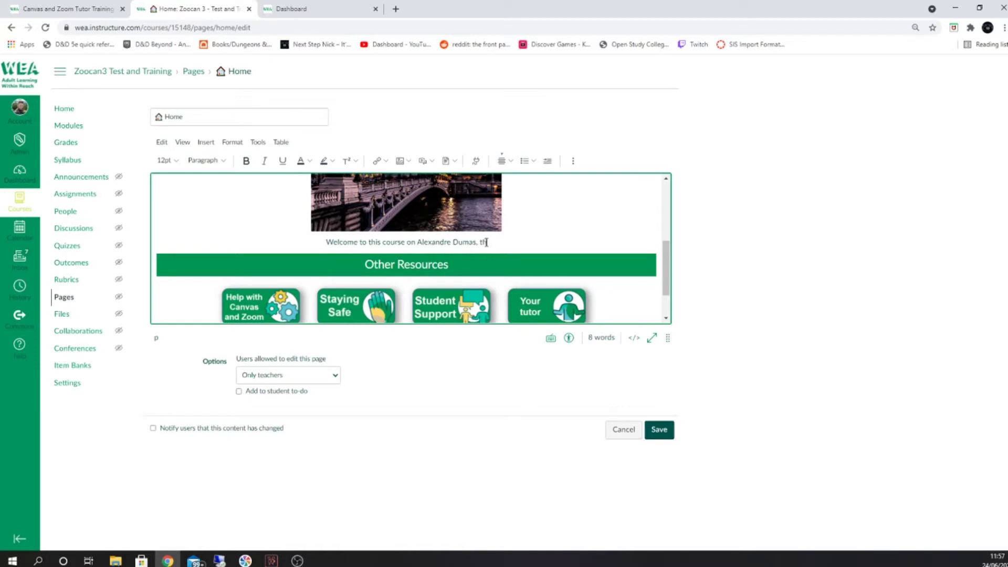
{"action": "type", "text": "e writer of tT"}
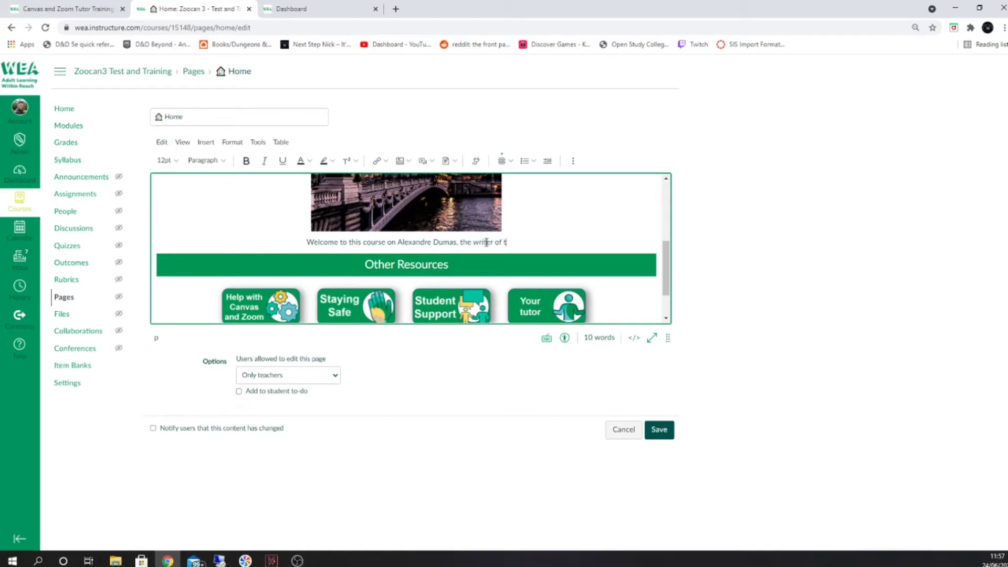
{"action": "key", "text": "BackSpace"}
{"action": "key", "text": "BackSpace"}
{"action": "type", "text": "The Count of"}
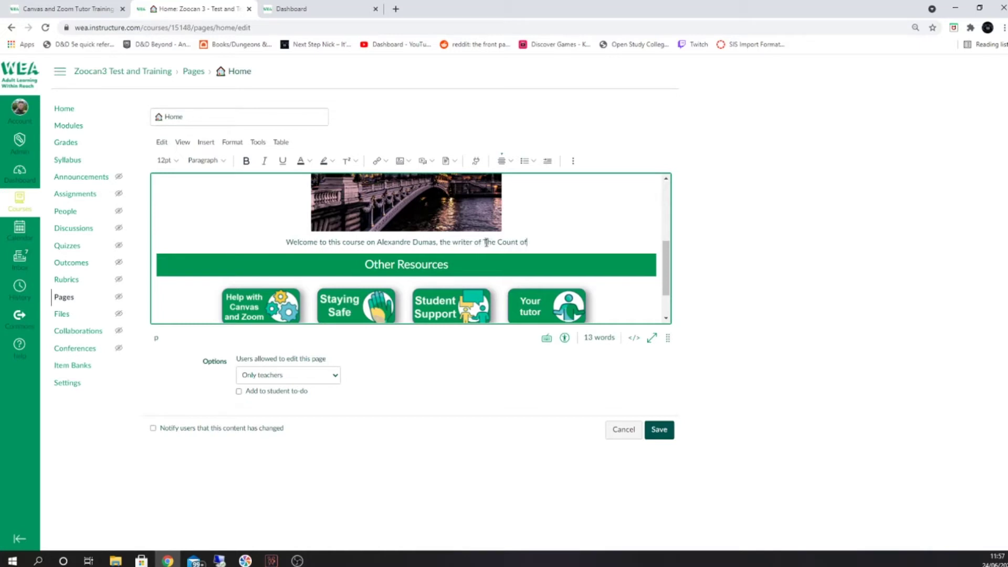
{"action": "type", "text": " Monte Cristo"}
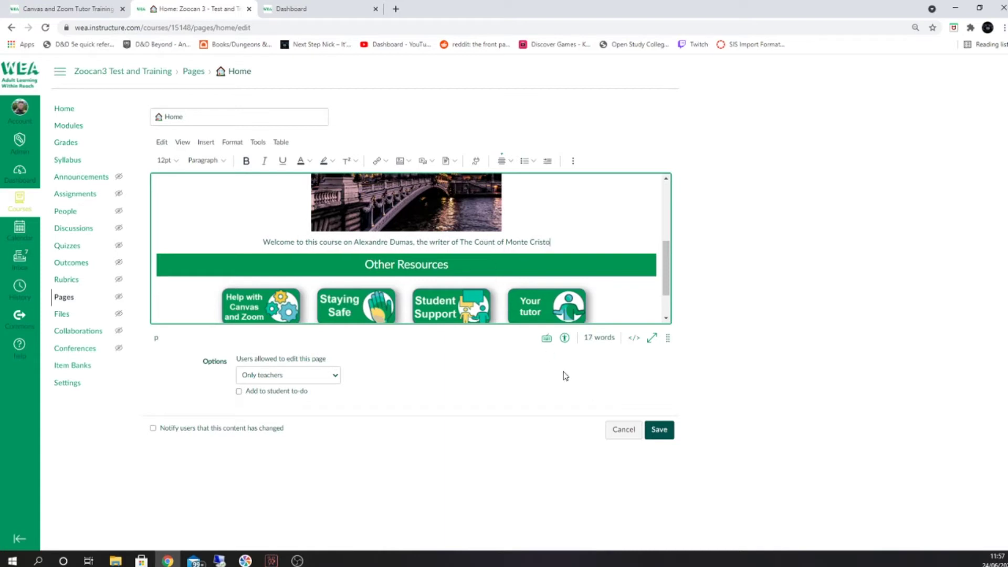
{"action": "left_click", "coordinate": [659, 430]}
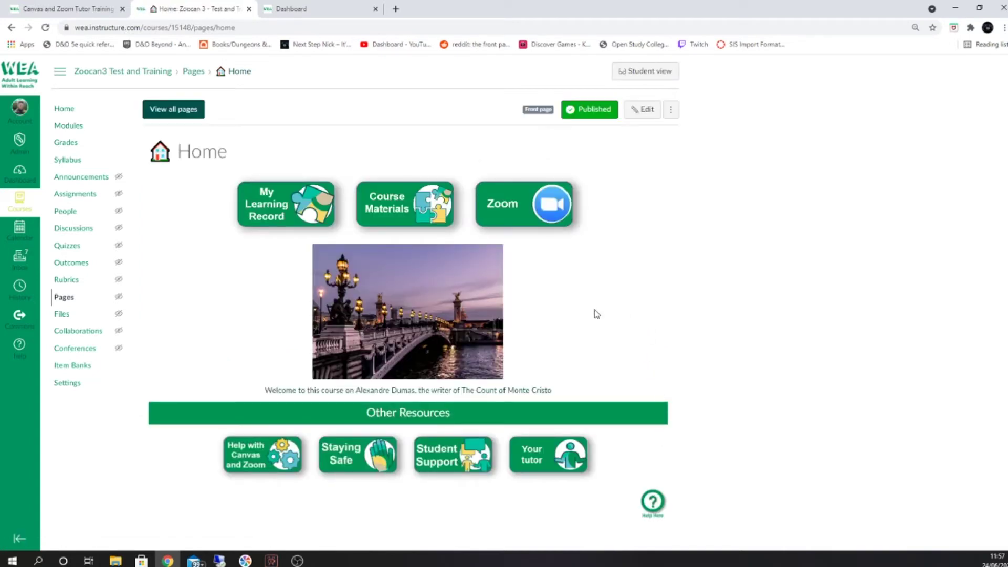
{"action": "left_click", "coordinate": [66, 130]}
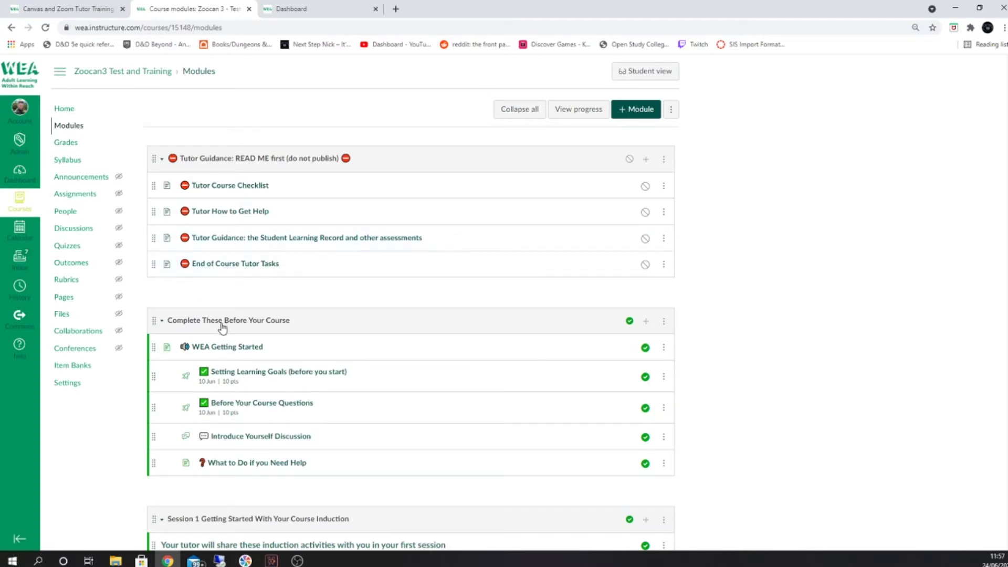
Open the 'Setting Learning Goals (before you start)' quiz from Modules.
{"action": "left_click", "coordinate": [274, 373]}
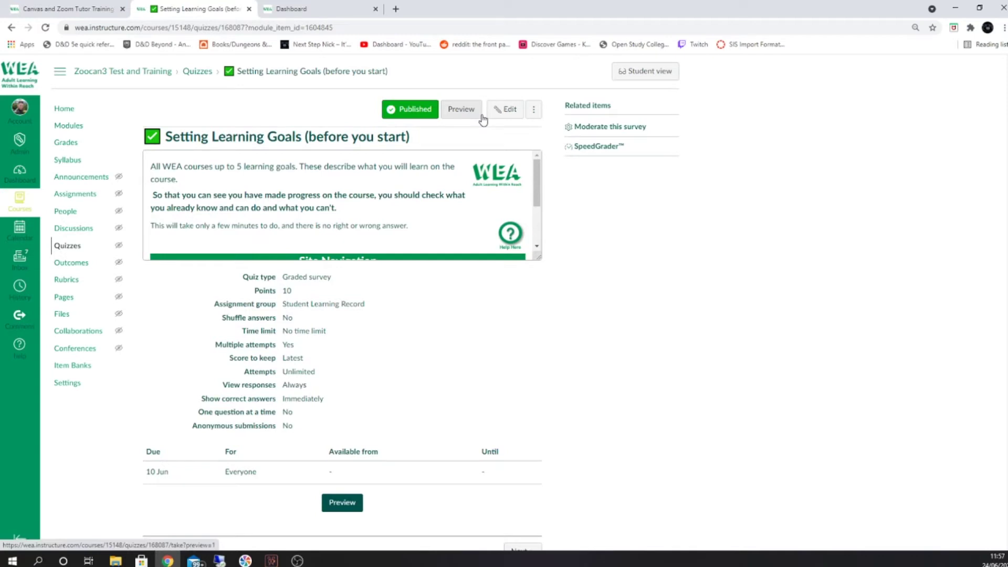
Preview the learning-goals survey as a student, checking all six questions.
{"action": "left_click", "coordinate": [462, 110]}
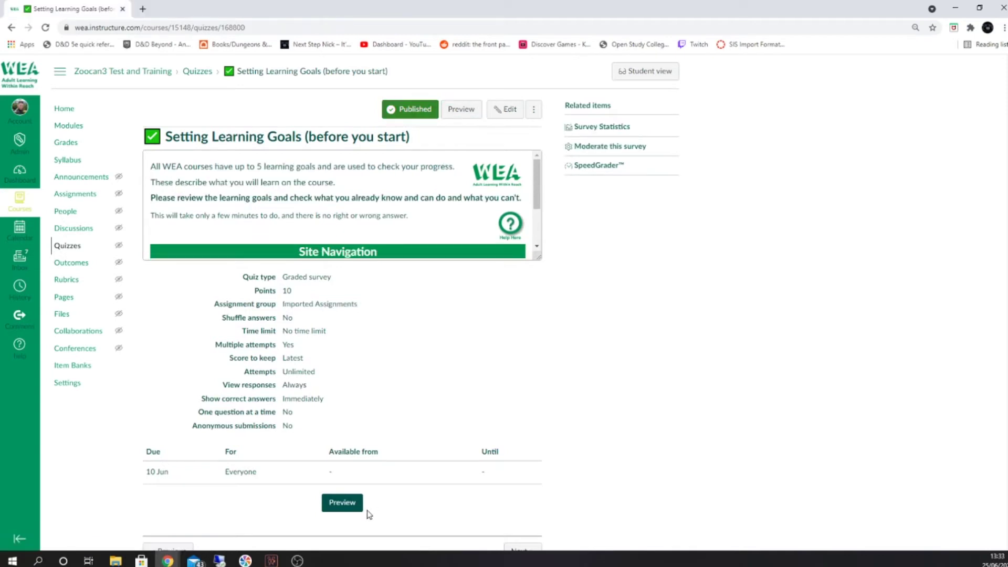
{"action": "left_click", "coordinate": [345, 507]}
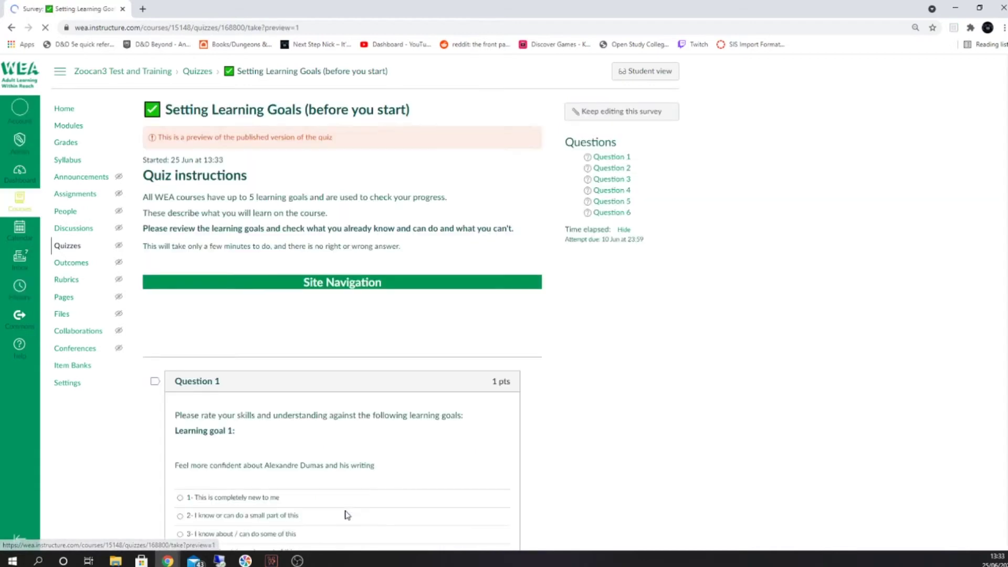
{"action": "scroll", "coordinate": [609, 420], "scroll_direction": "down", "scroll_amount": 3}
{"action": "scroll", "coordinate": [613, 374], "scroll_direction": "down", "scroll_amount": 6}
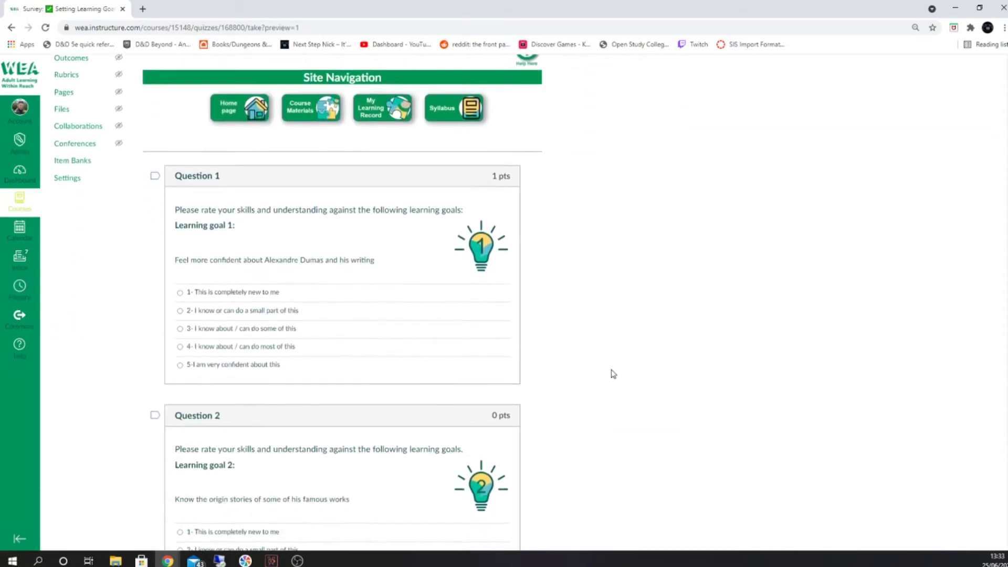
{"action": "scroll", "coordinate": [614, 372], "scroll_direction": "down", "scroll_amount": 6}
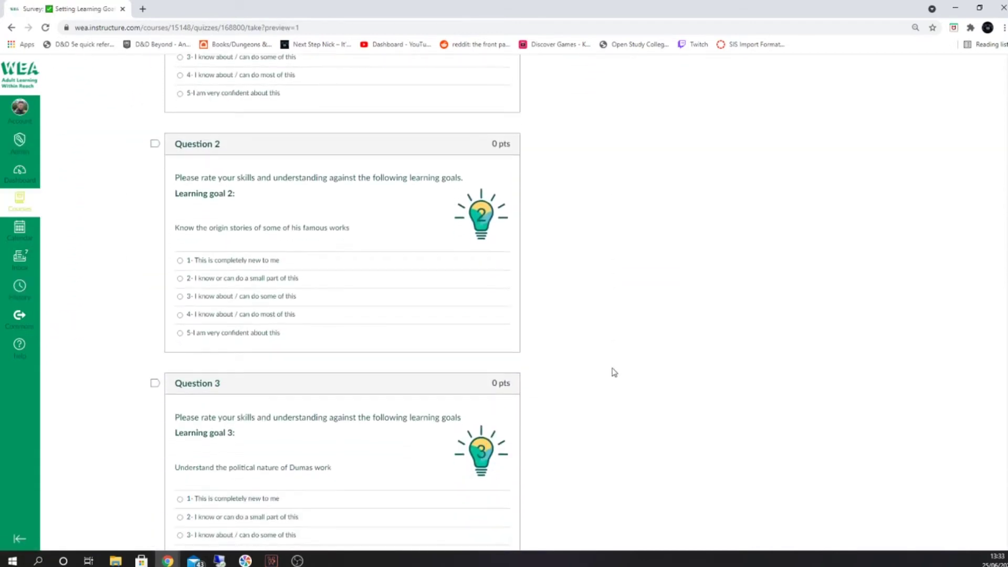
{"action": "scroll", "coordinate": [614, 372], "scroll_direction": "down", "scroll_amount": 5}
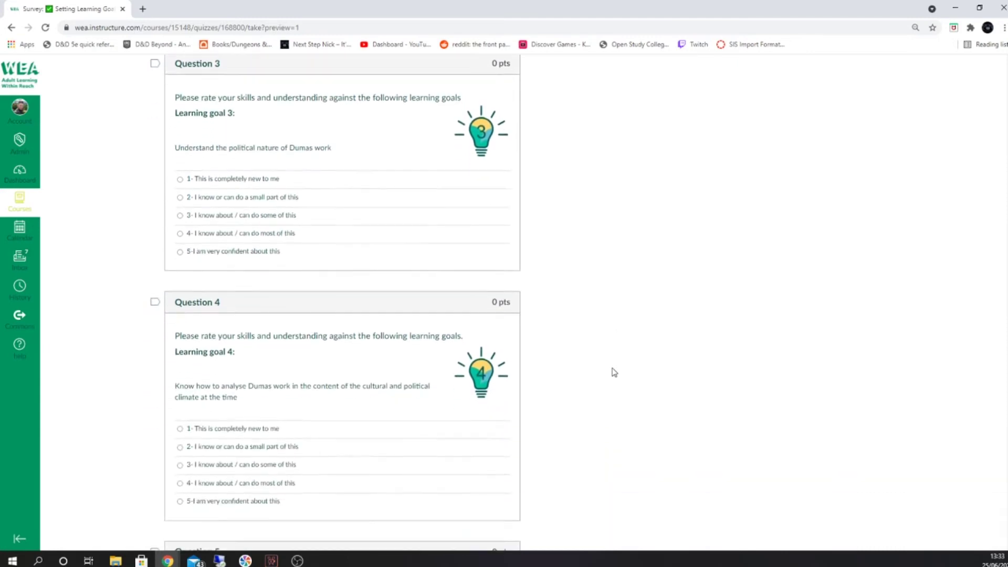
{"action": "scroll", "coordinate": [612, 372], "scroll_direction": "down", "scroll_amount": 5}
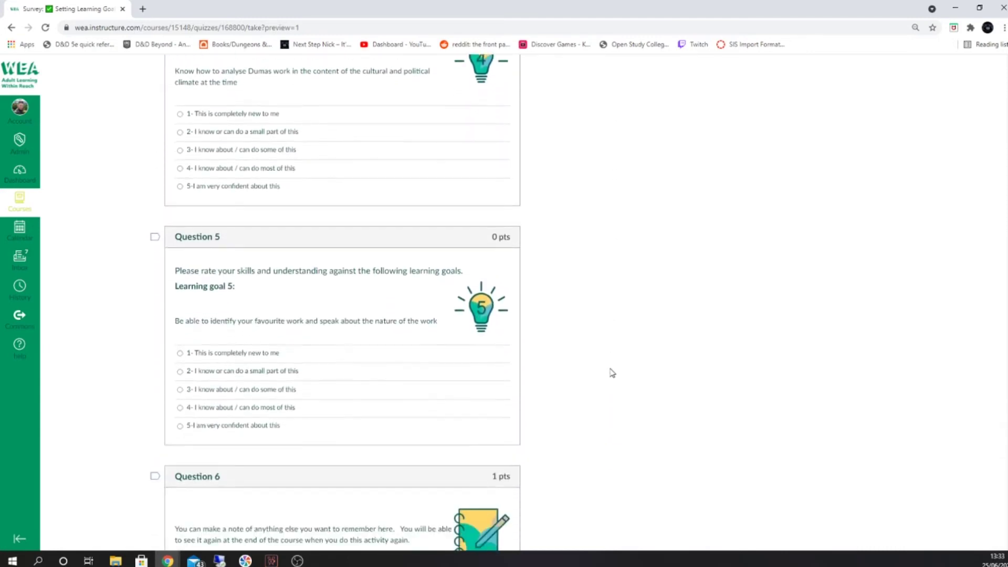
{"action": "scroll", "coordinate": [612, 373], "scroll_direction": "down", "scroll_amount": 1}
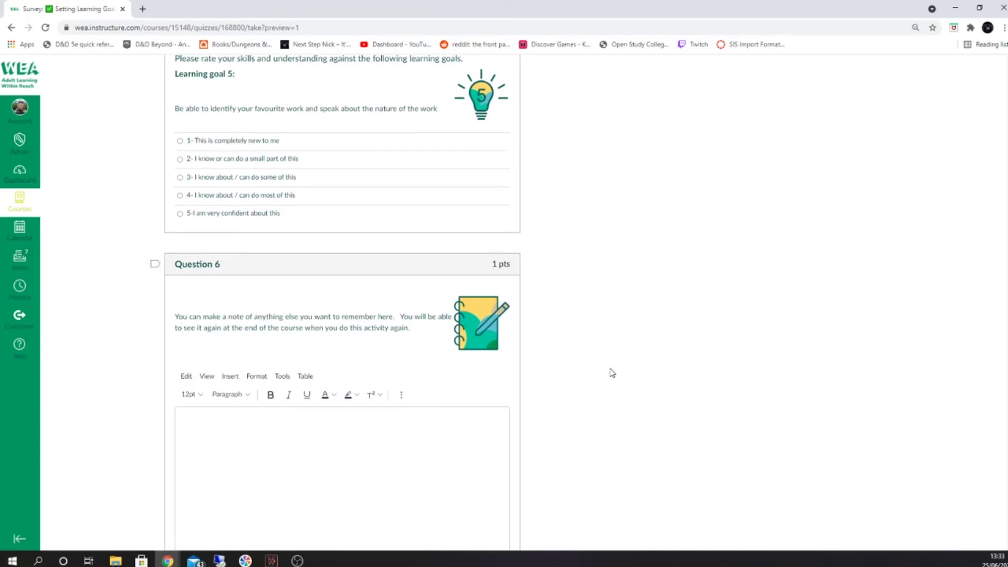
{"action": "scroll", "coordinate": [613, 373], "scroll_direction": "up", "scroll_amount": 20}
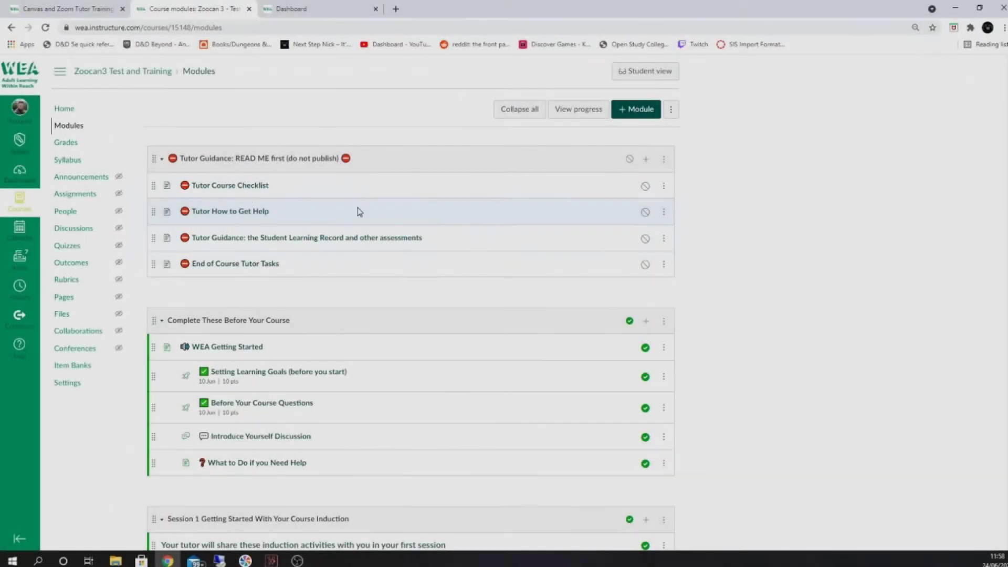
Scroll through the course modules, then return to the course Home page.
{"action": "scroll", "coordinate": [359, 212], "scroll_direction": "down", "scroll_amount": 8}
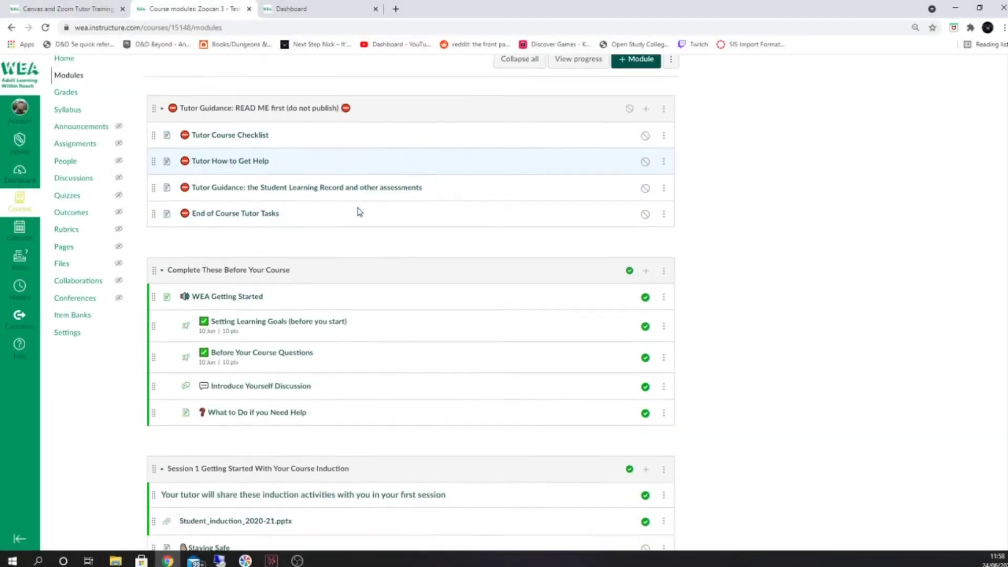
{"action": "scroll", "coordinate": [358, 210], "scroll_direction": "down", "scroll_amount": 3}
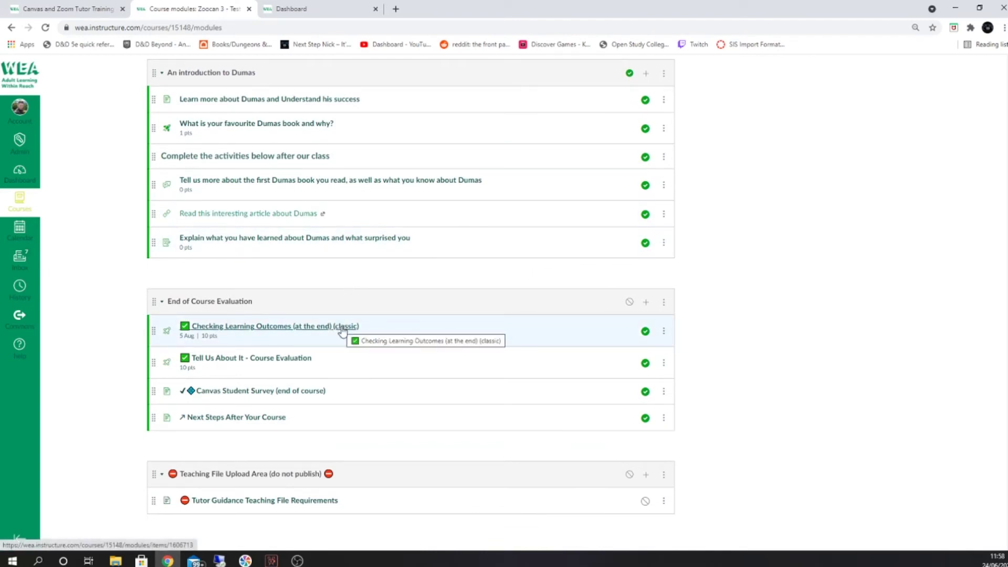
{"action": "scroll", "coordinate": [343, 330], "scroll_direction": "up", "scroll_amount": 9}
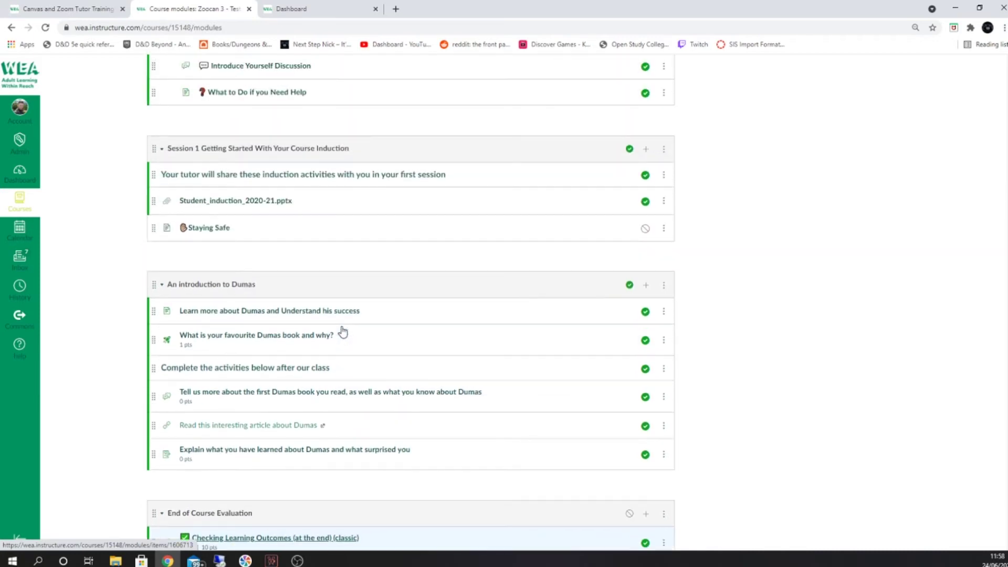
{"action": "scroll", "coordinate": [342, 329], "scroll_direction": "up", "scroll_amount": 2}
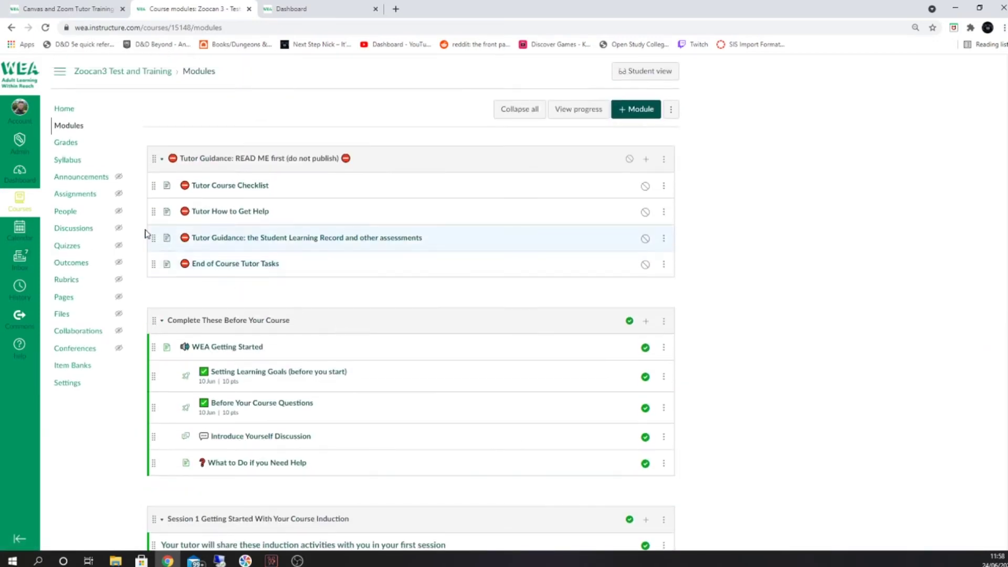
{"action": "left_click", "coordinate": [65, 110]}
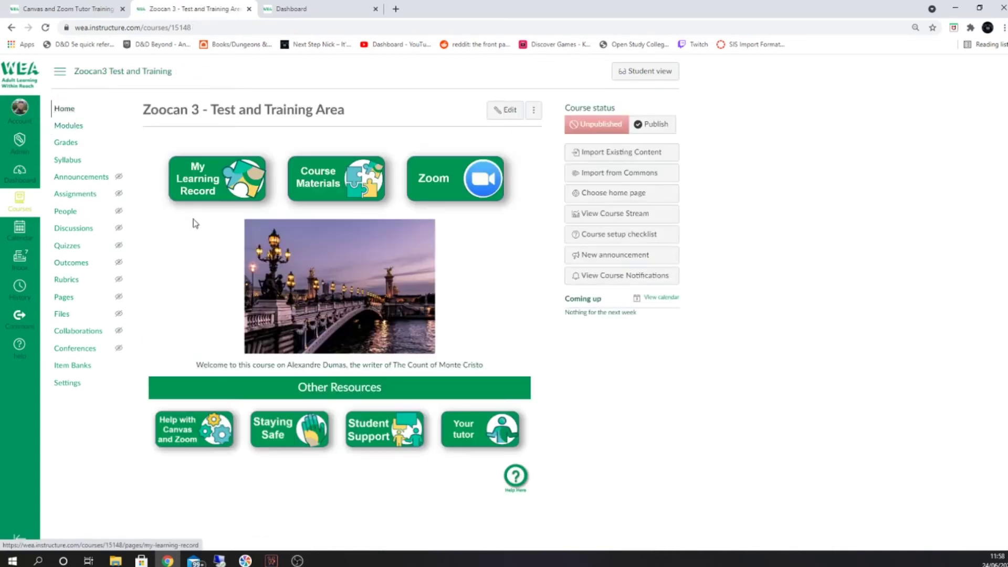
{"action": "left_click", "coordinate": [482, 439]}
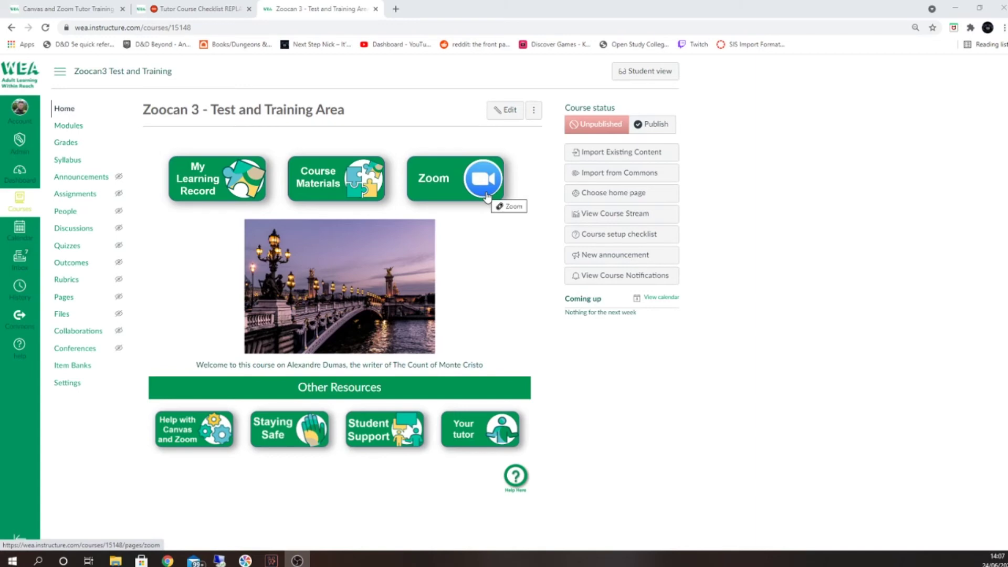
{"action": "left_click", "coordinate": [487, 197]}
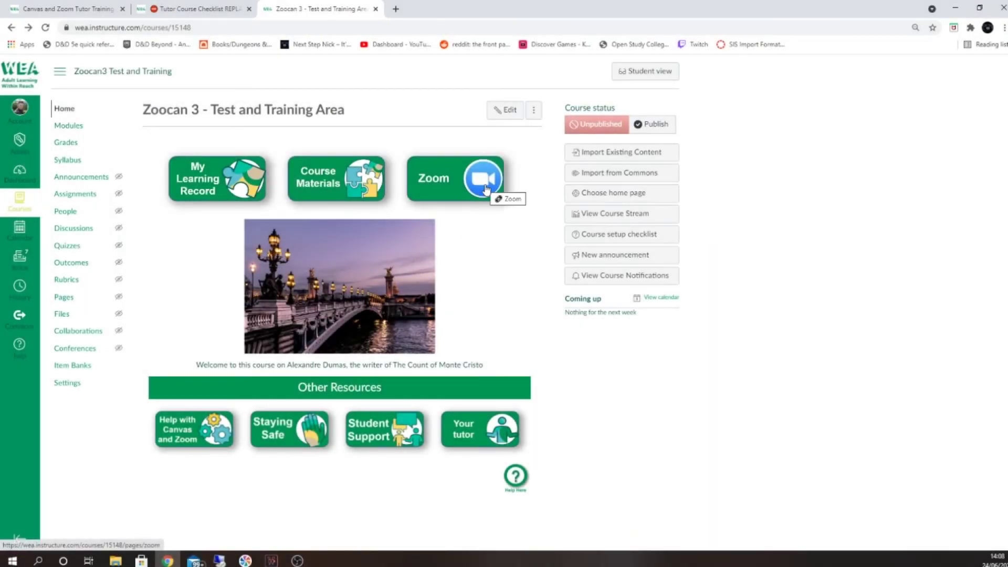
{"action": "left_click", "coordinate": [515, 112]}
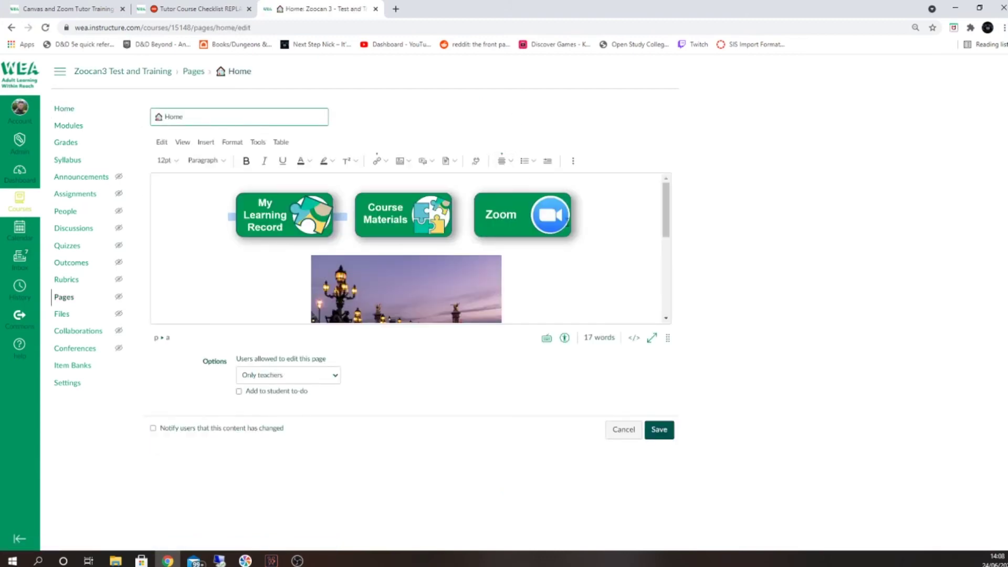
Unlink and delete the Zoom button image, then save the Home page.
{"action": "left_click", "coordinate": [576, 224]}
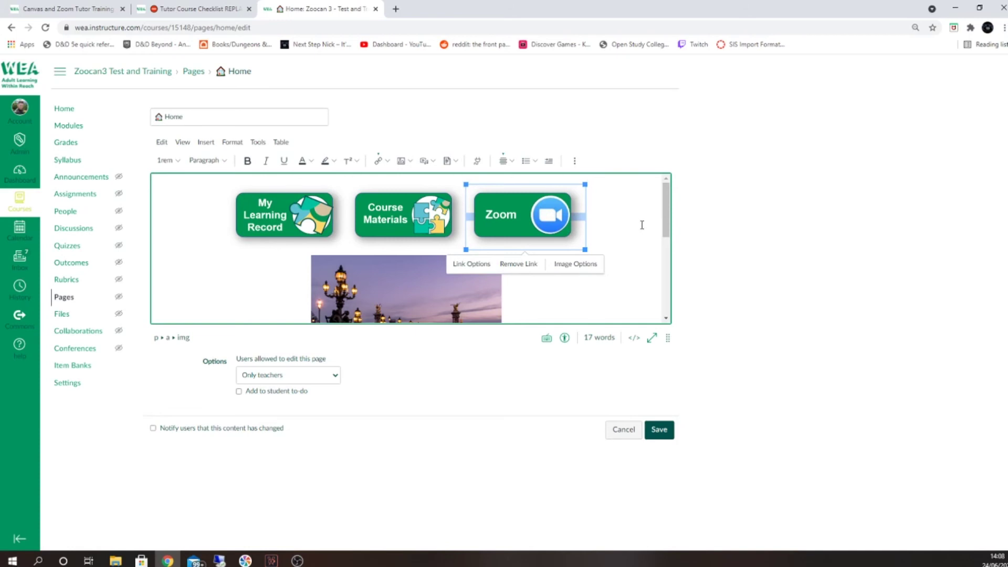
{"action": "left_click", "coordinate": [519, 264]}
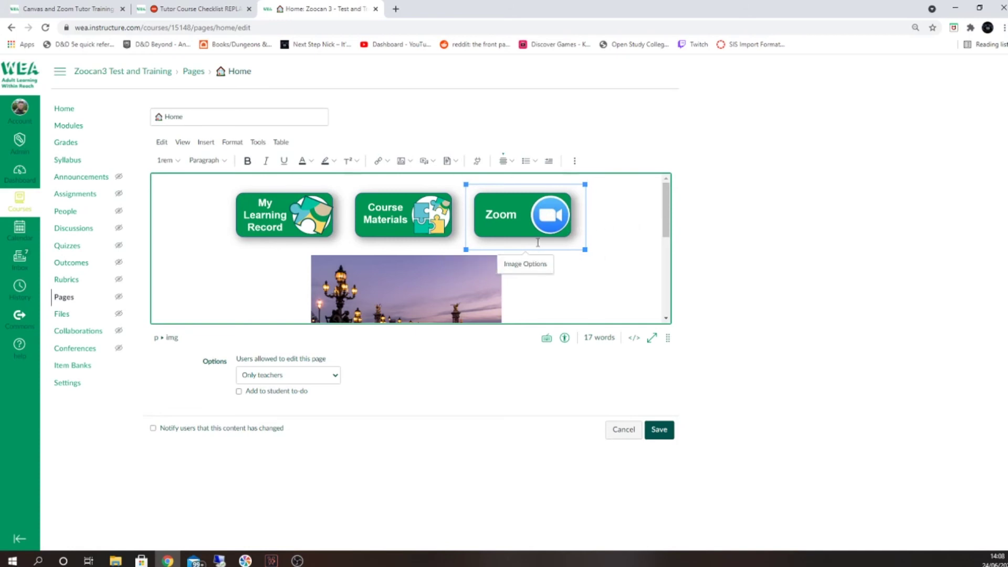
{"action": "key", "text": "Delete"}
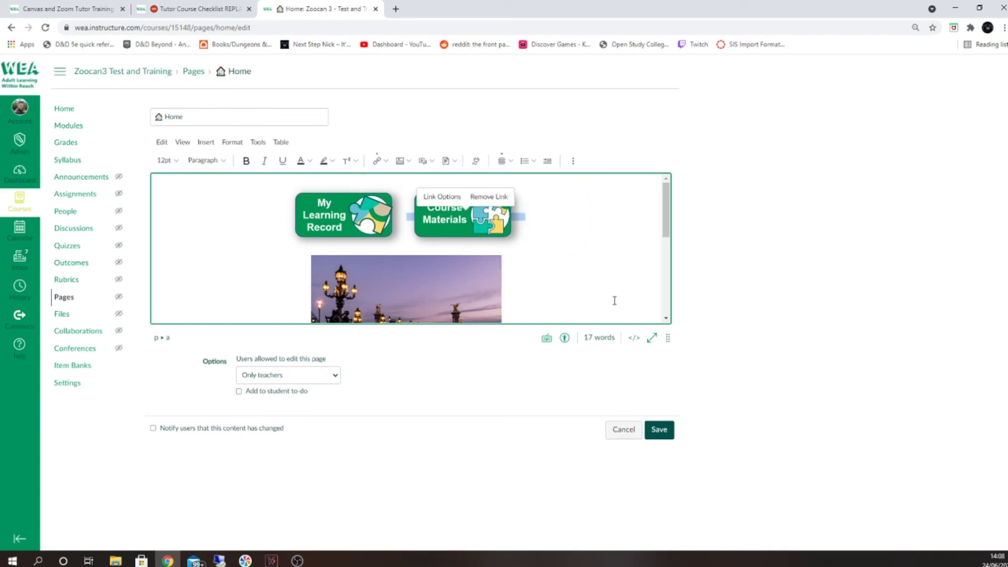
{"action": "left_click", "coordinate": [660, 432]}
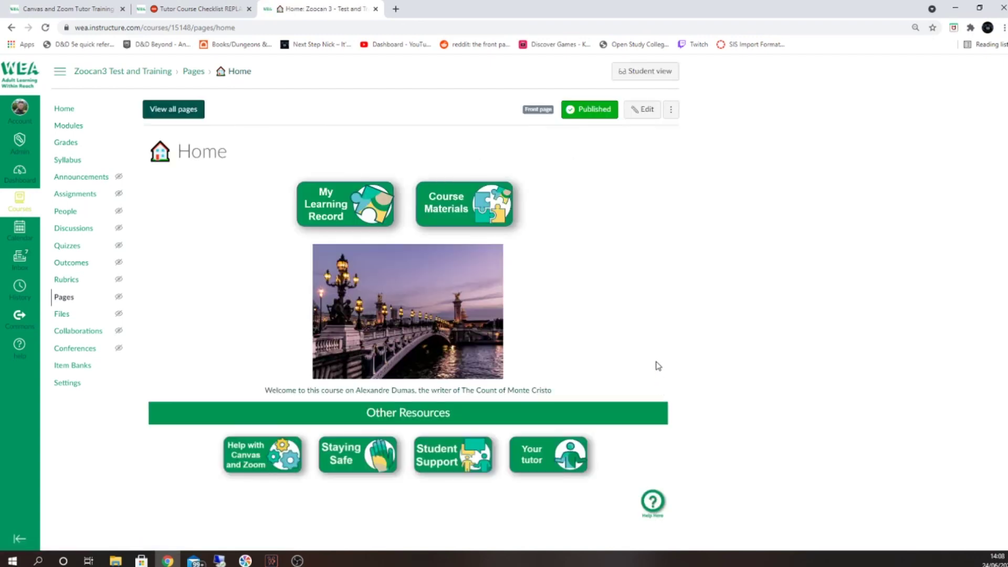
Restore the 24 Jun 11:57 revision of the Home page from its page history.
{"action": "left_click", "coordinate": [668, 113]}
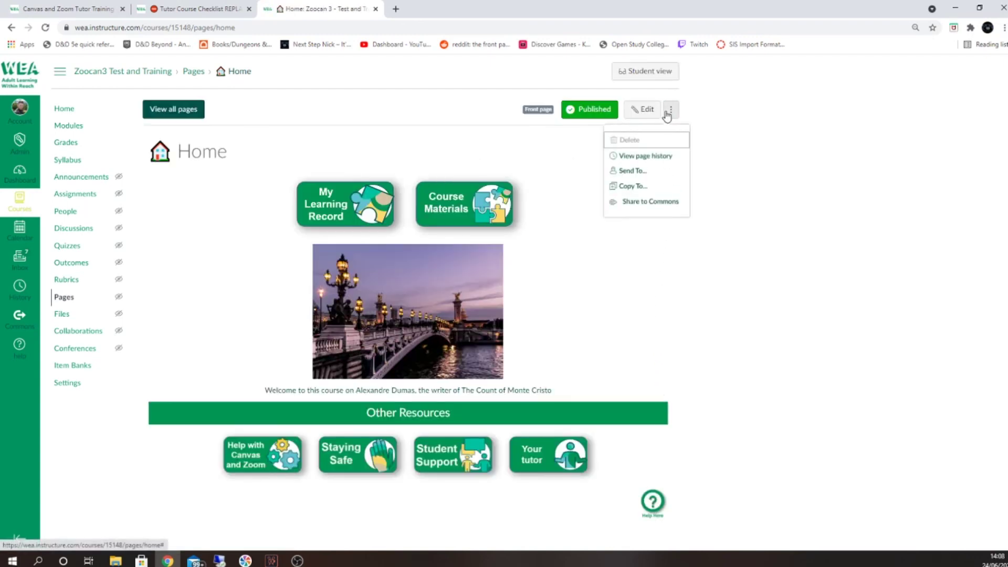
{"action": "left_click", "coordinate": [666, 156]}
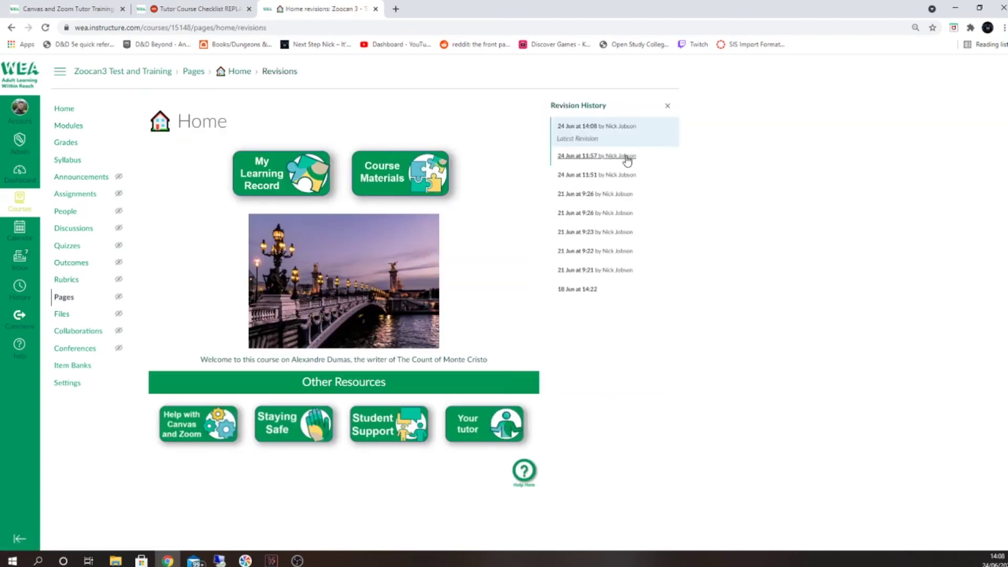
{"action": "left_click", "coordinate": [628, 160]}
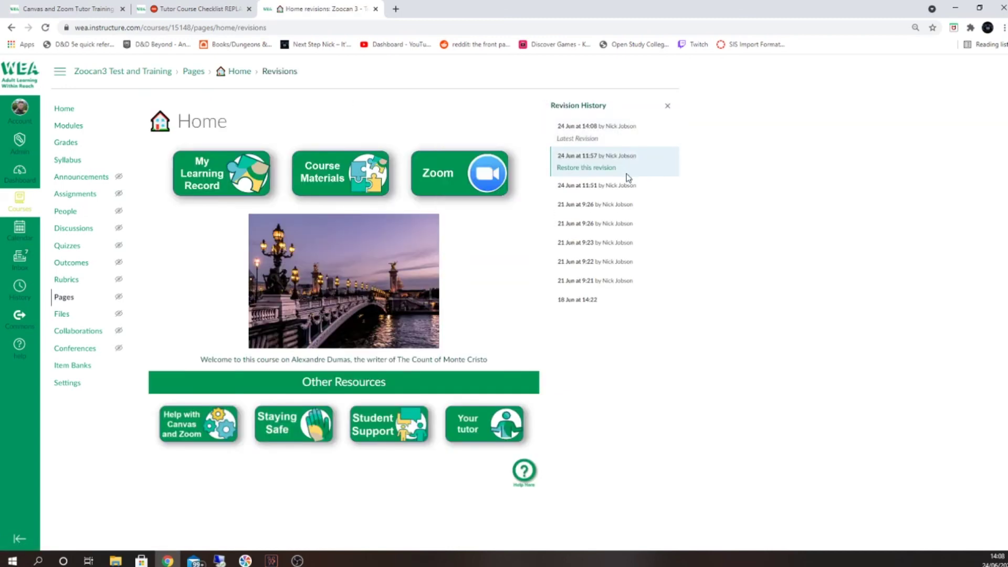
{"action": "left_click", "coordinate": [625, 183]}
{"action": "left_click", "coordinate": [619, 165]}
{"action": "left_click", "coordinate": [606, 169]}
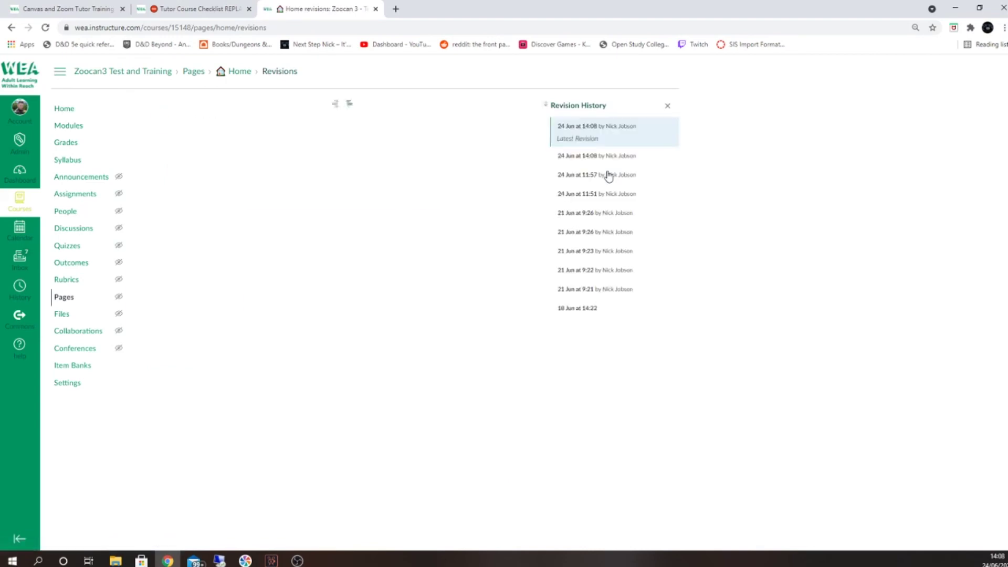